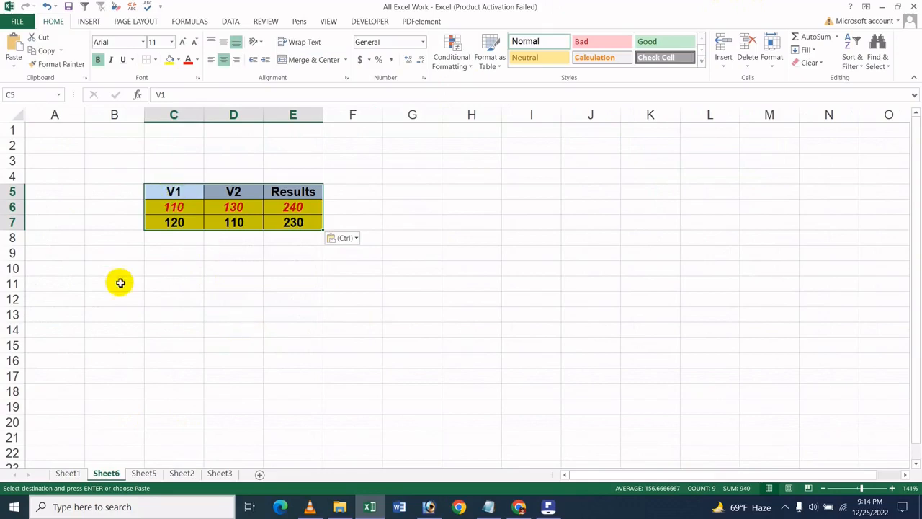
# - Paste the copied V1, V2 and Results table at cell B1048558, near the last rows of Sheet1
pyautogui.click(68, 473)
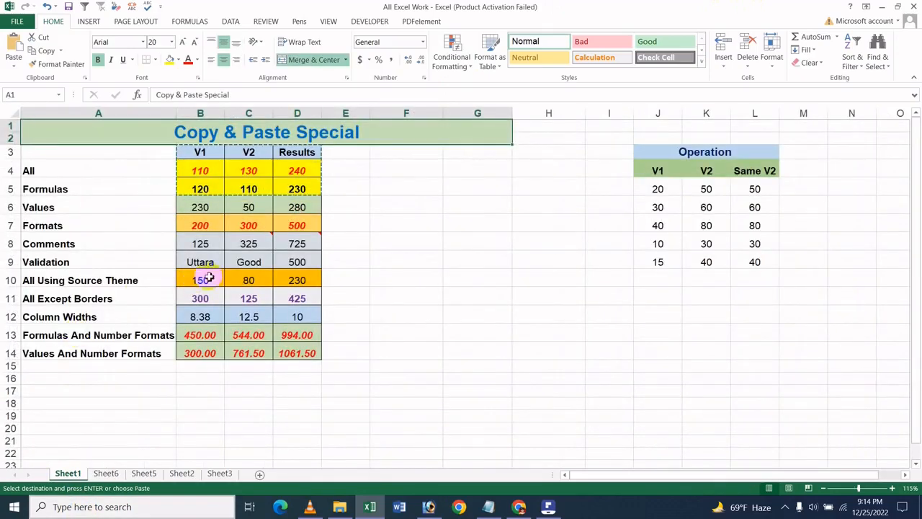
pyautogui.click(564, 262)
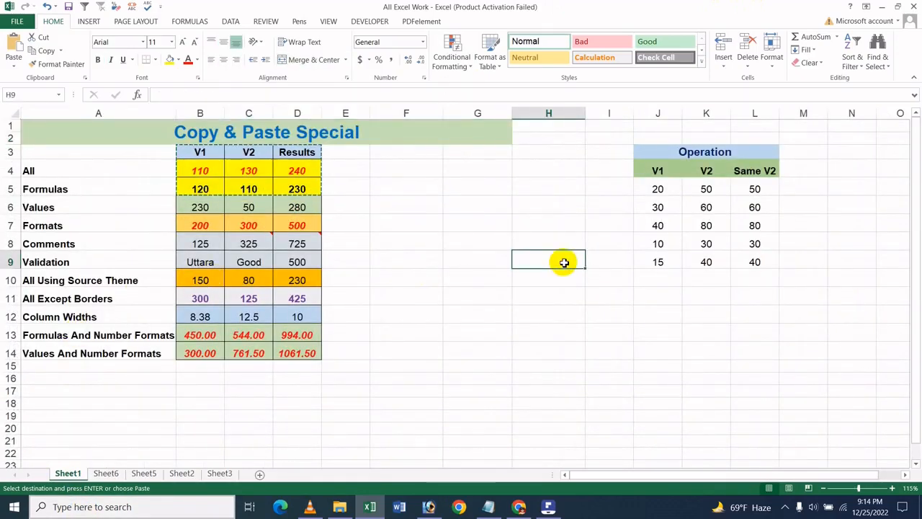
pyautogui.click(438, 237)
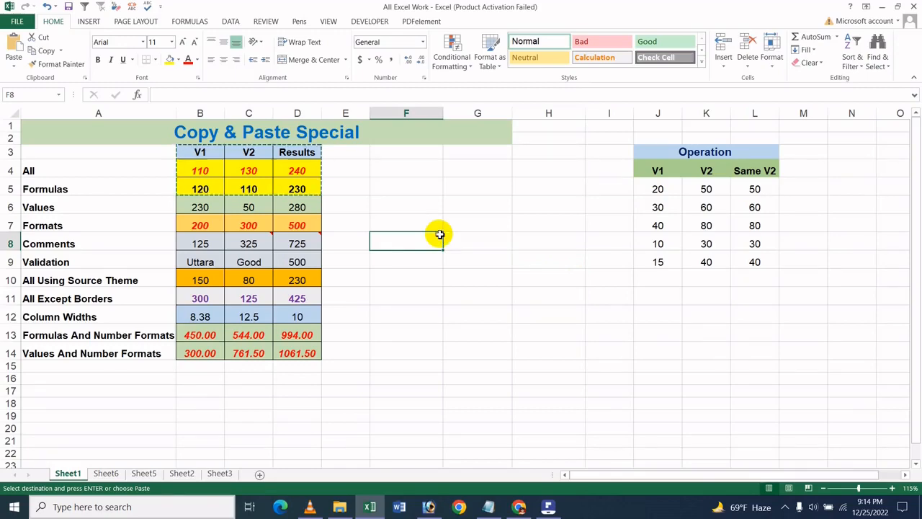
pyautogui.hotkey('ctrl', 'Down')
pyautogui.scroll(-5, 438, 233)
pyautogui.scroll(5, 404, 236)
pyautogui.scroll(-1, 345, 242)
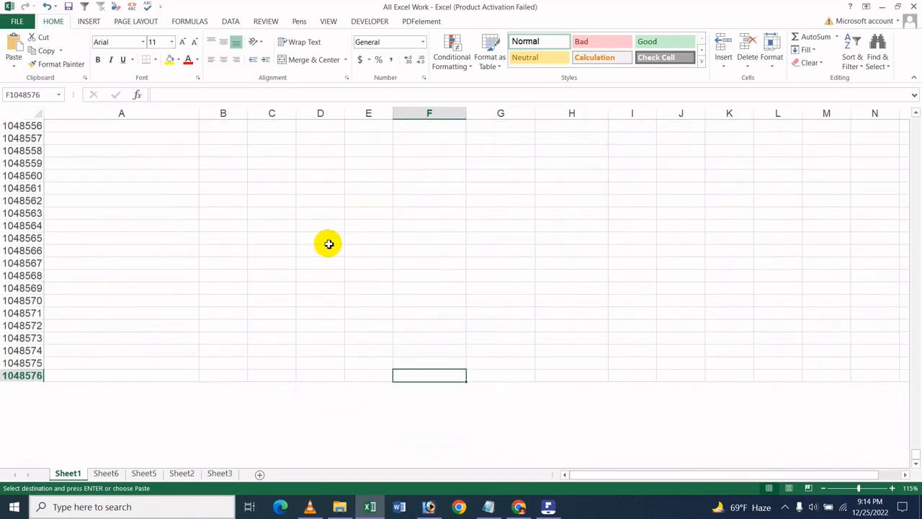
pyautogui.click(227, 199)
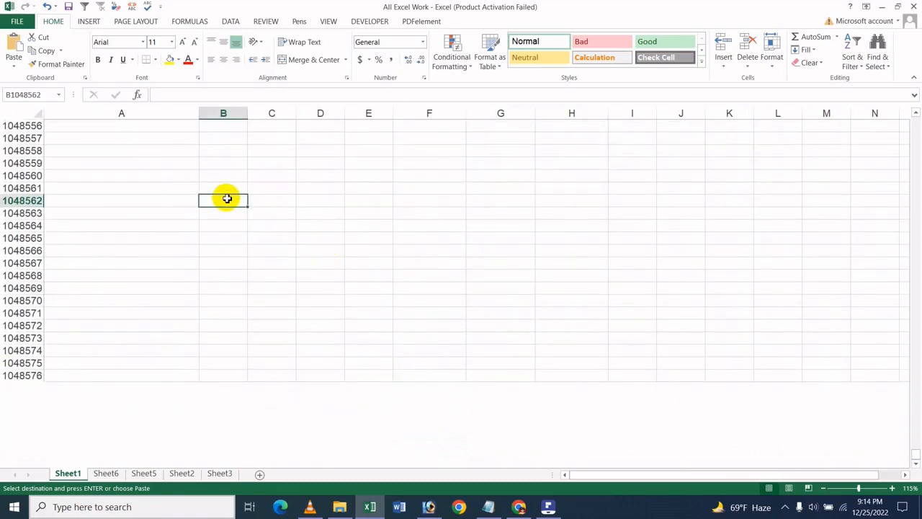
pyautogui.click(231, 152)
pyautogui.hotkey('ctrl', 'v')
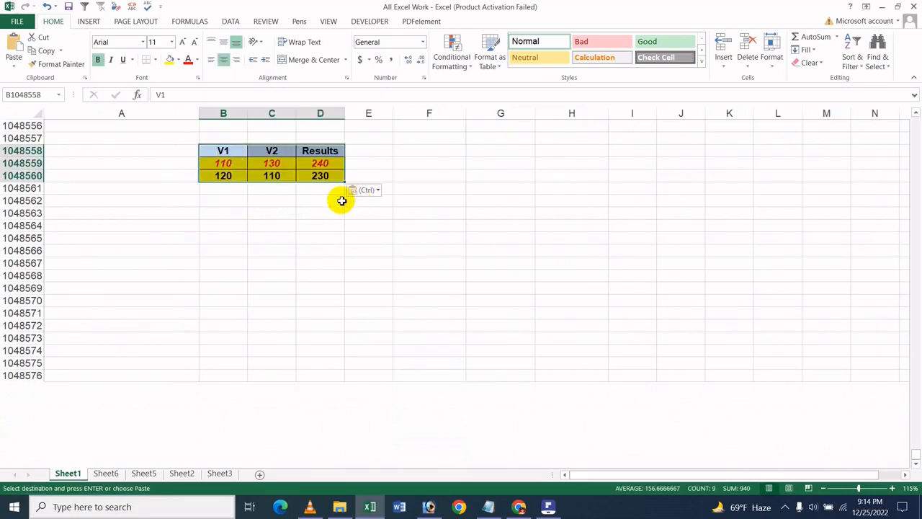
pyautogui.click(320, 153)
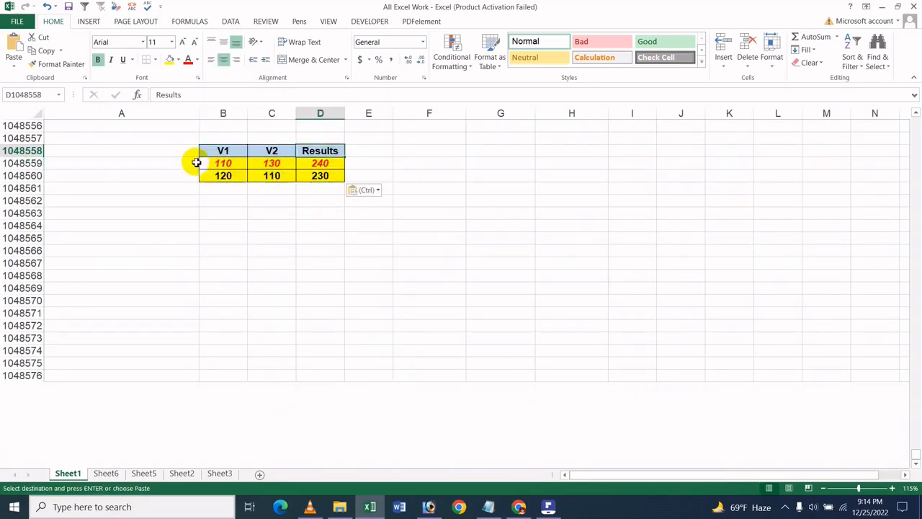
pyautogui.click(212, 165)
pyautogui.click(270, 166)
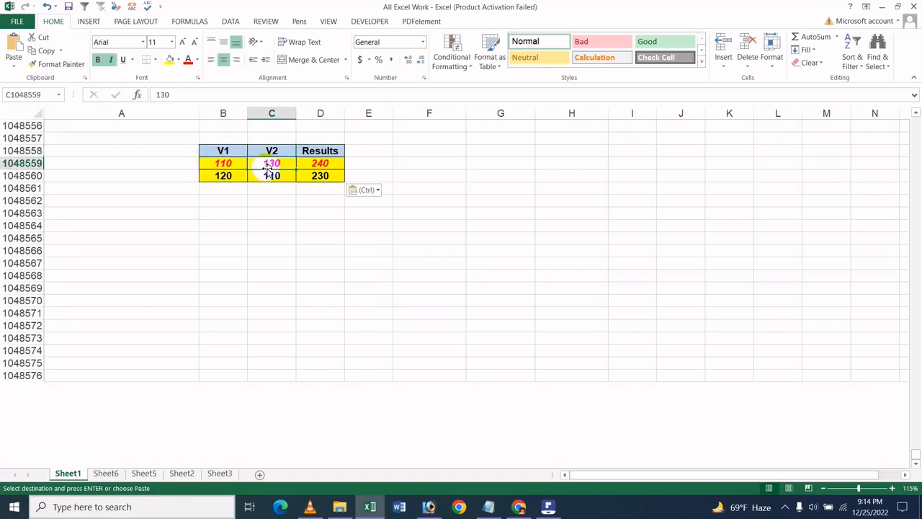
# - Paste the copied table as a picture at cell B1048563 and move it to columns E to G, starting around row 1048561
pyautogui.click(233, 215)
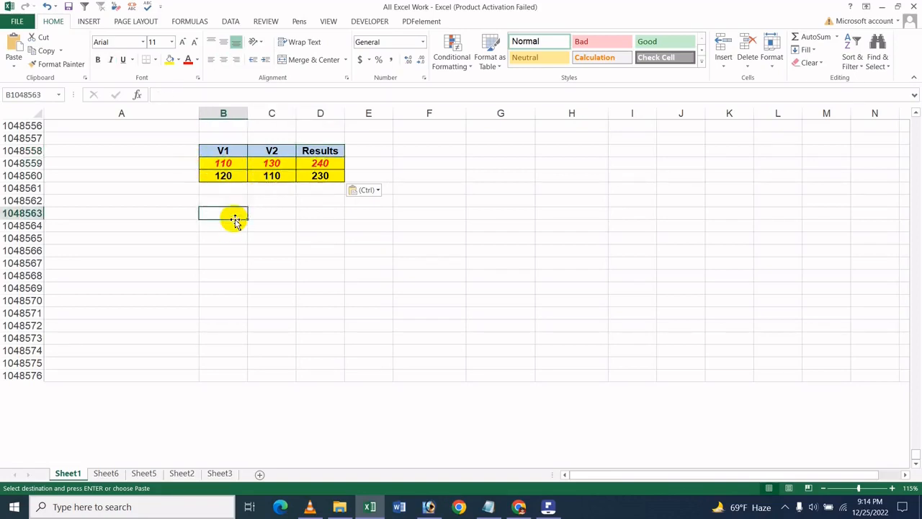
pyautogui.click(15, 65)
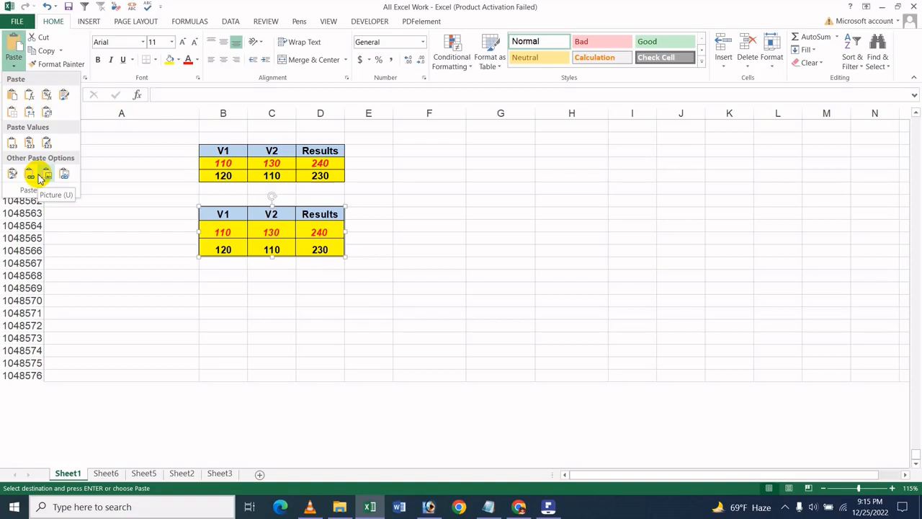
pyautogui.click(40, 178)
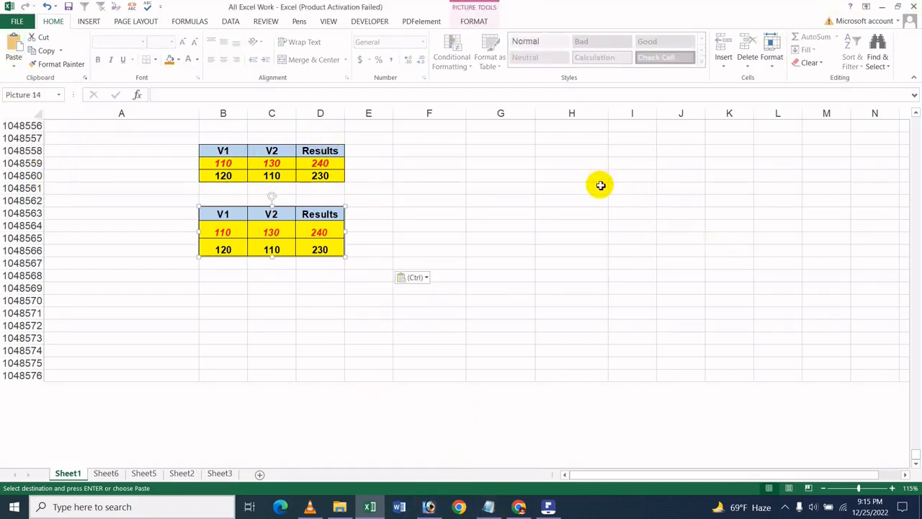
pyautogui.moveTo(322, 224); pyautogui.dragTo(478, 202)
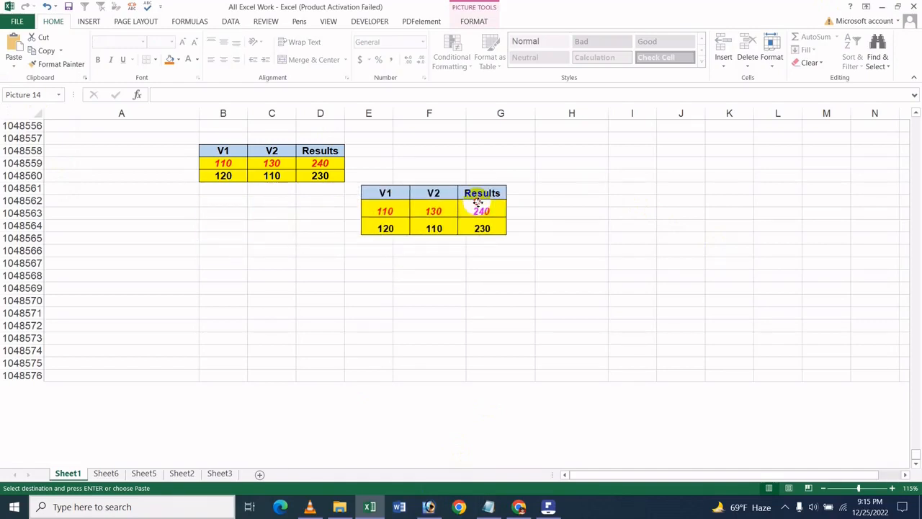
# - Try preset picture styles on the pasted table picture, including a thick black frame
pyautogui.click(475, 21)
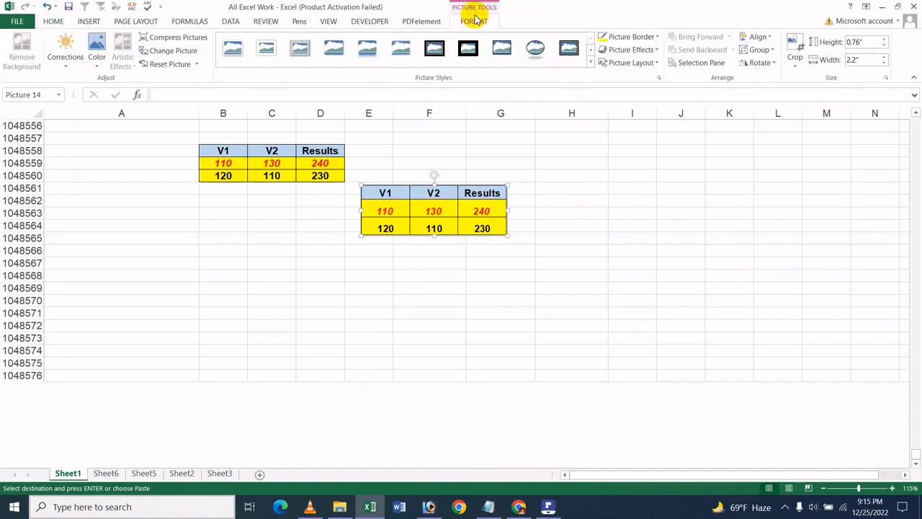
pyautogui.click(500, 48)
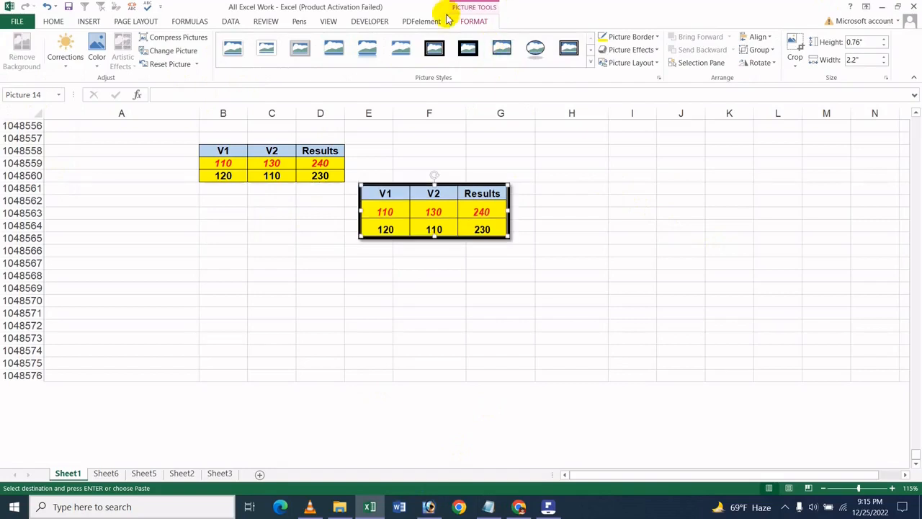
pyautogui.click(367, 47)
# - Give the table picture a shadow with 49% transparency, 94% size and 30 pt blur in the Format Picture settings
pyautogui.rightClick(444, 195)
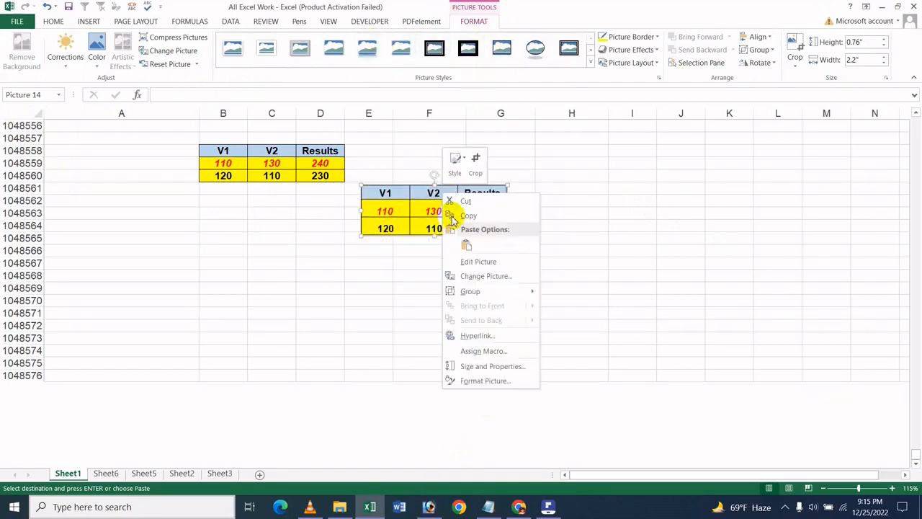
pyautogui.click(476, 380)
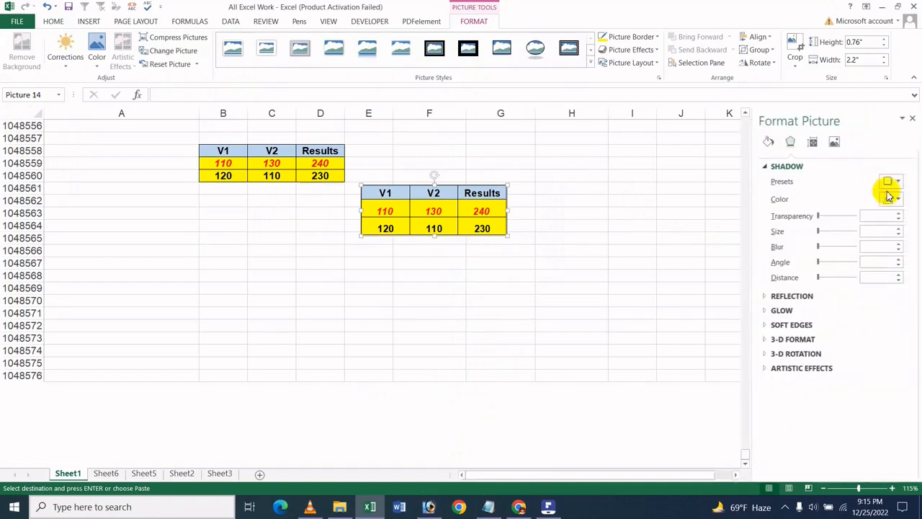
pyautogui.click(821, 216)
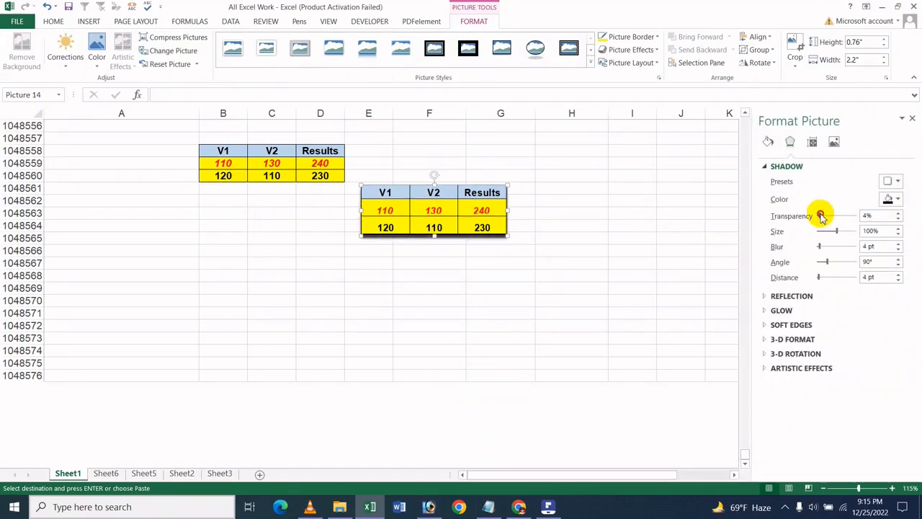
pyautogui.moveTo(821, 216); pyautogui.dragTo(829, 246)
pyautogui.click(833, 231)
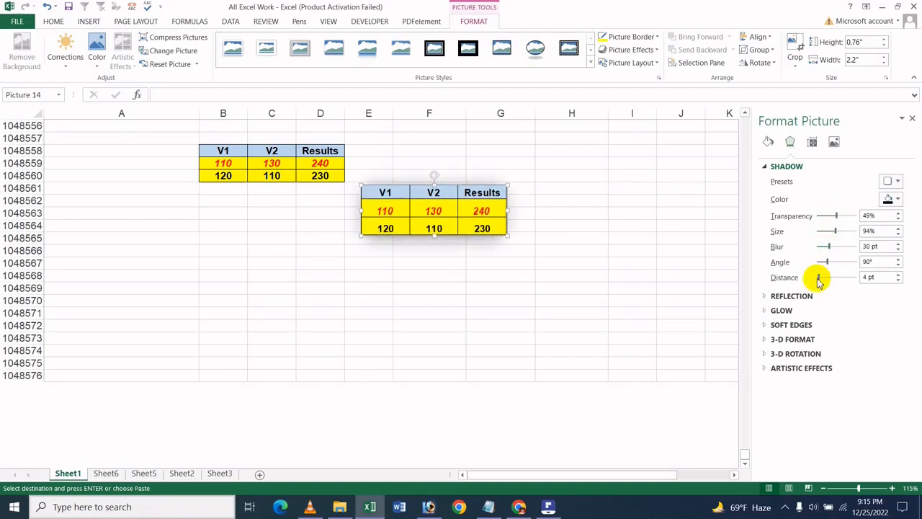
# - Apply a Parallel 3-D rotation preset to the table picture and adjust it to X 311.8°, Y 31° and Z 293.2°
pyautogui.click(790, 295)
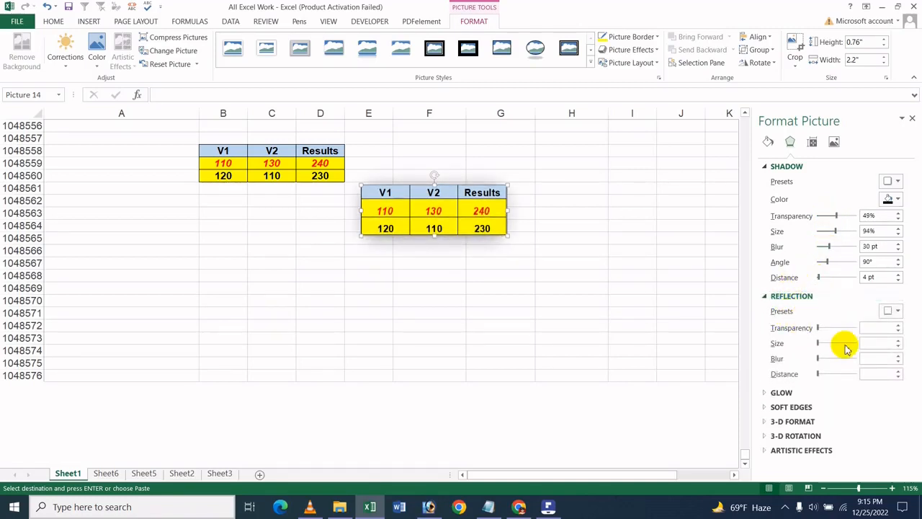
pyautogui.click(811, 438)
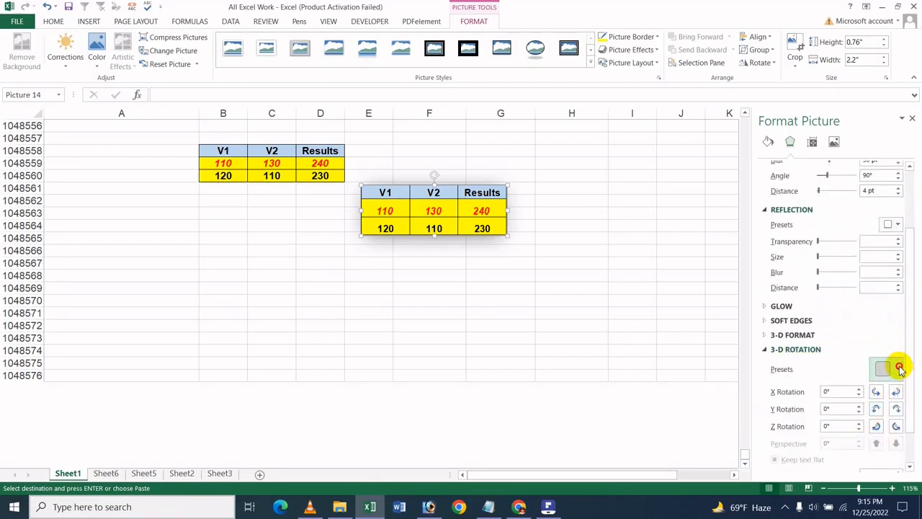
pyautogui.click(898, 368)
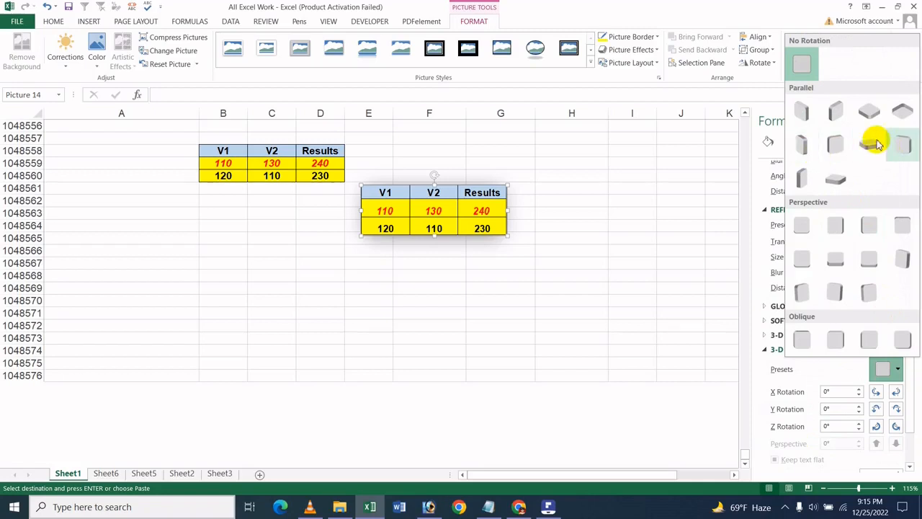
pyautogui.click(902, 111)
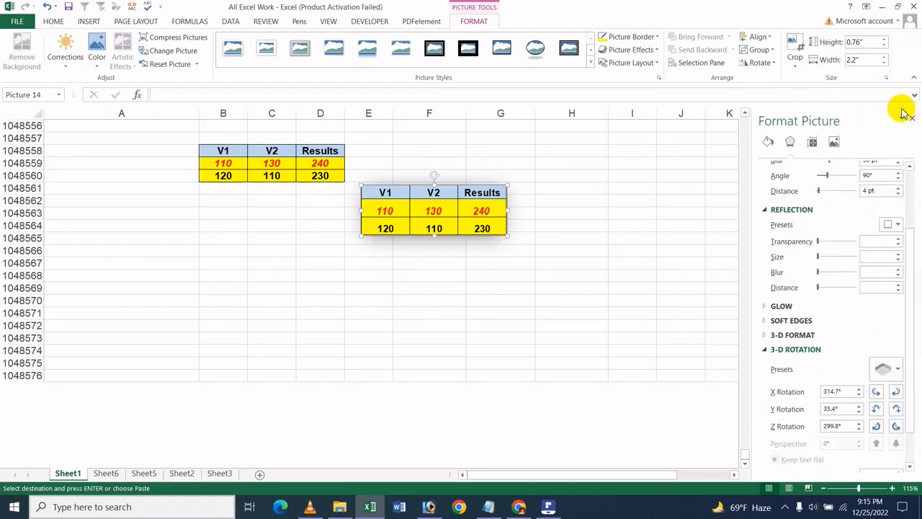
pyautogui.click(877, 392)
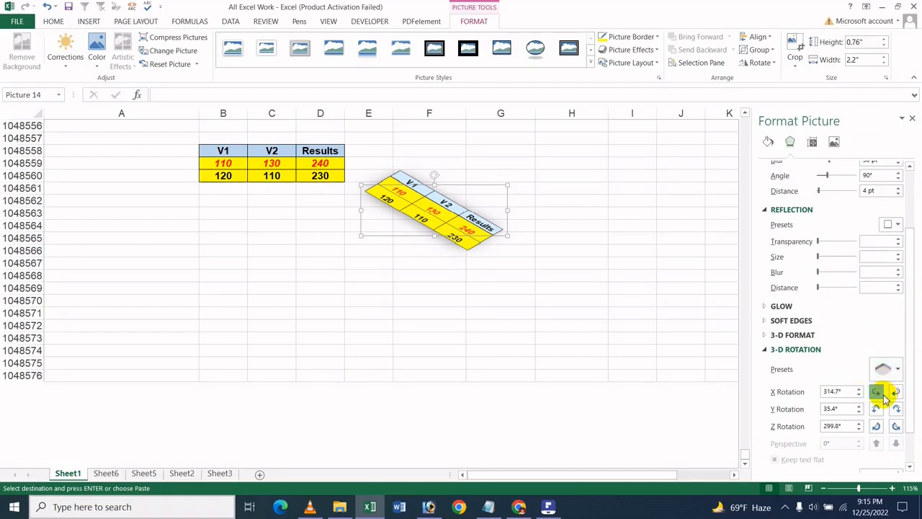
pyautogui.click(877, 423)
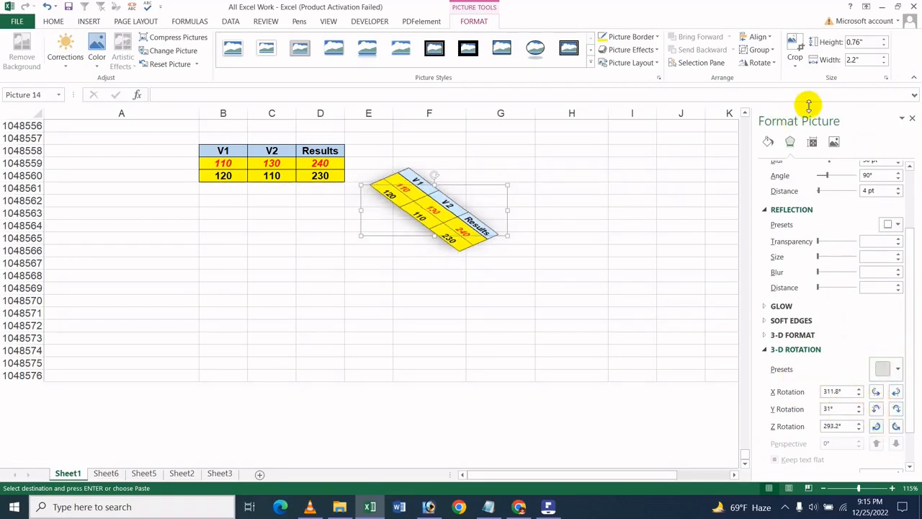
# - Close the picture formatting settings and delete the rotated table picture
pyautogui.click(909, 121)
pyautogui.rightClick(445, 218)
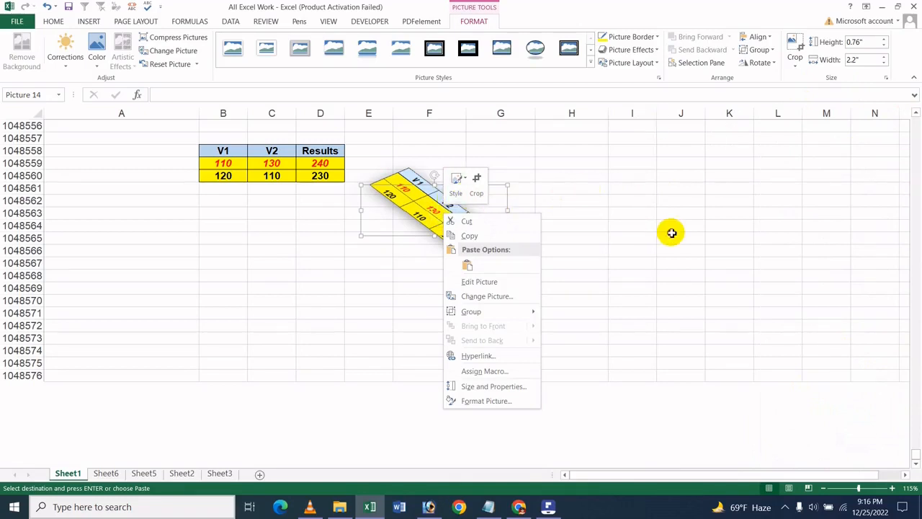
pyautogui.press('Escape')
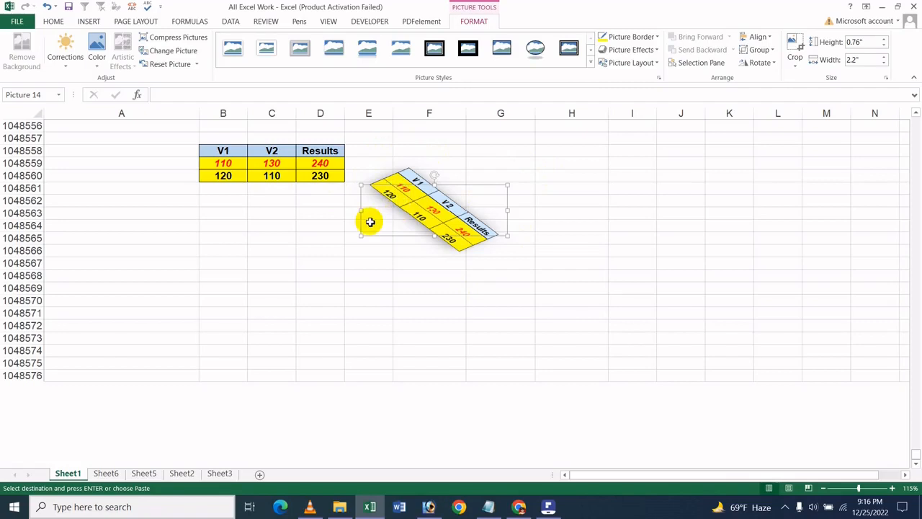
pyautogui.press('Delete')
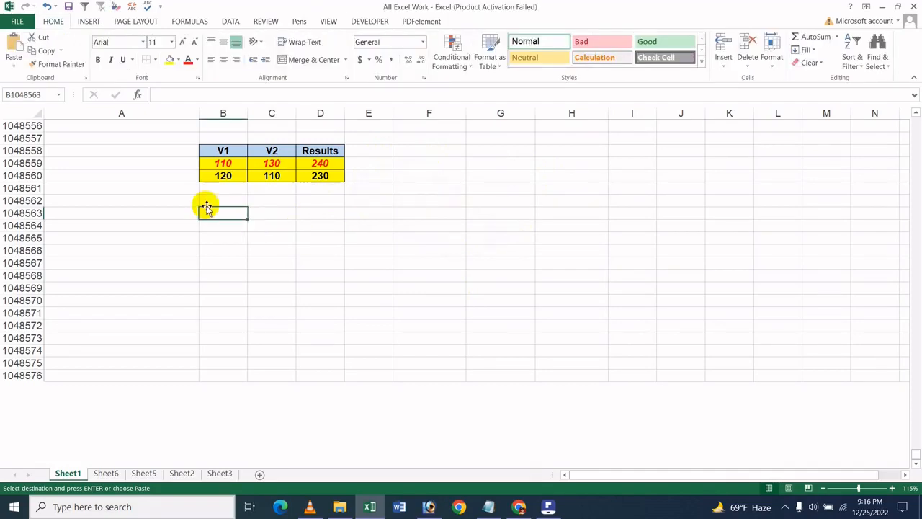
# - Paste the copied table as a linked picture at cell B1048563
pyautogui.click(14, 63)
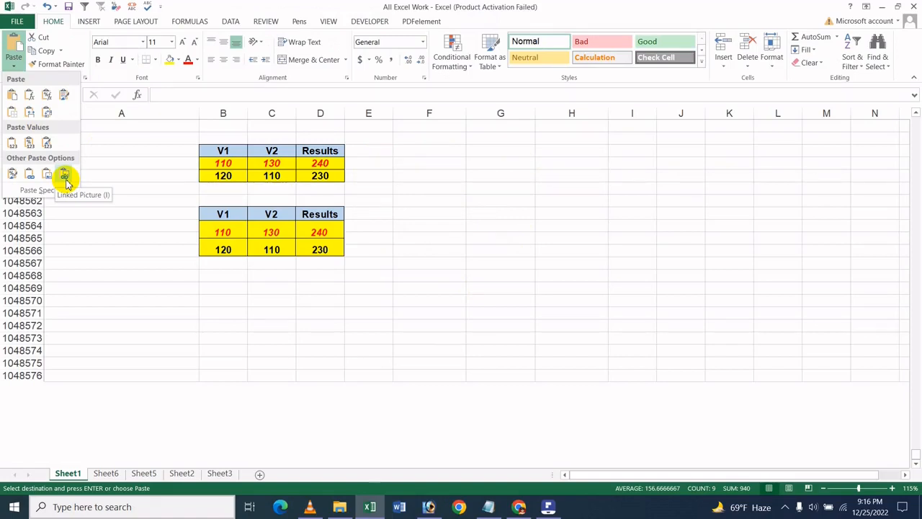
pyautogui.click(65, 177)
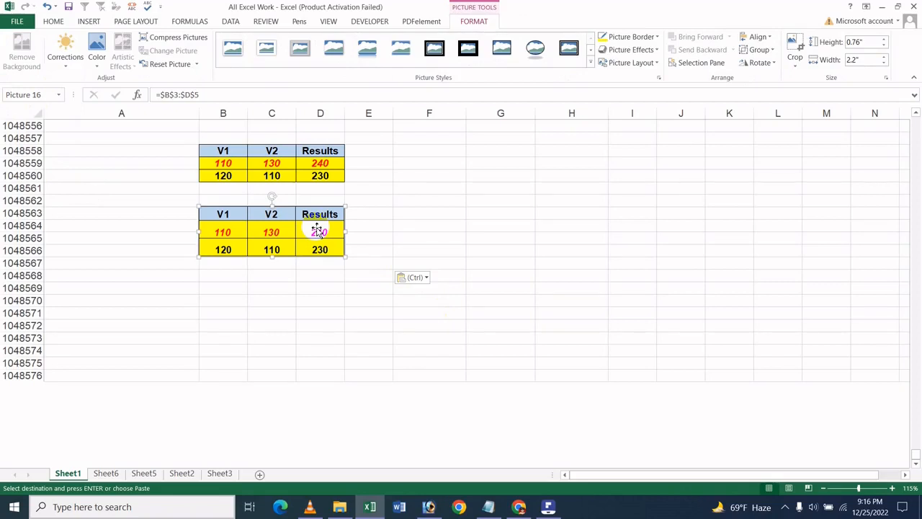
# - Try to paste the copied table as a plain picture at cell F1048562
pyautogui.click(434, 200)
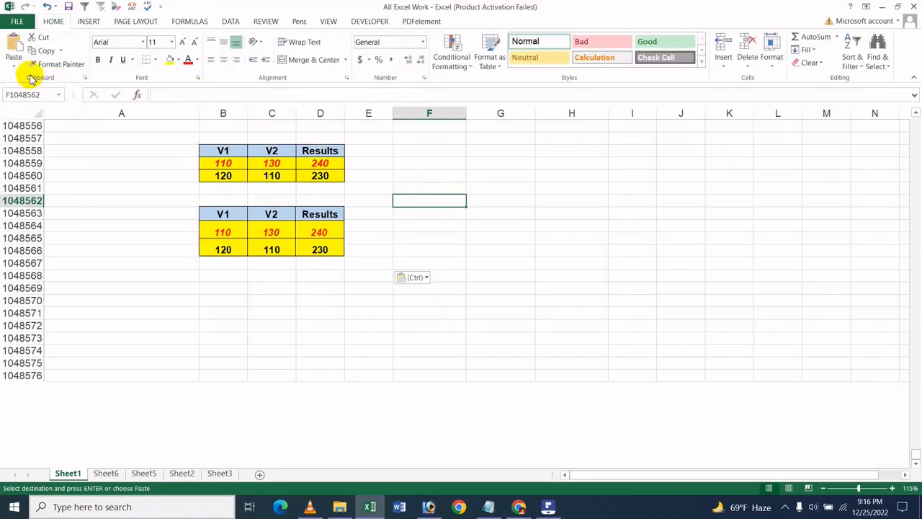
pyautogui.click(13, 65)
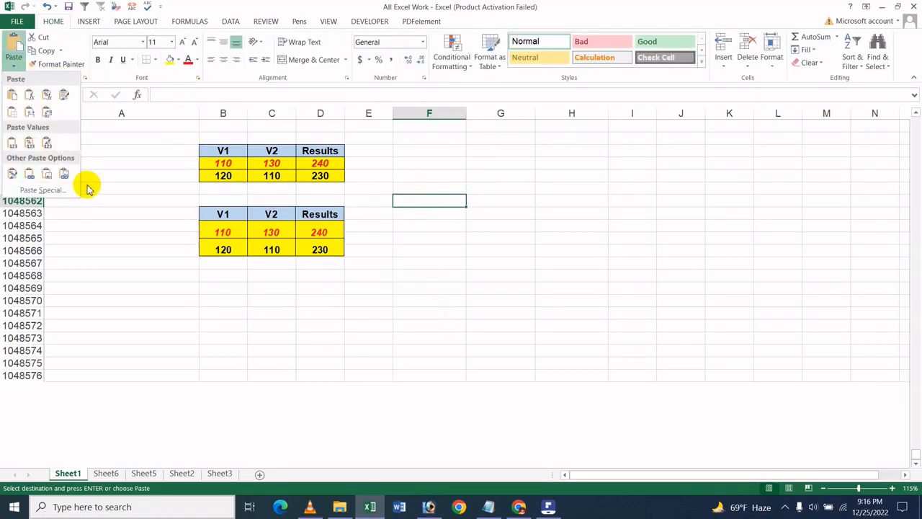
pyautogui.click(44, 174)
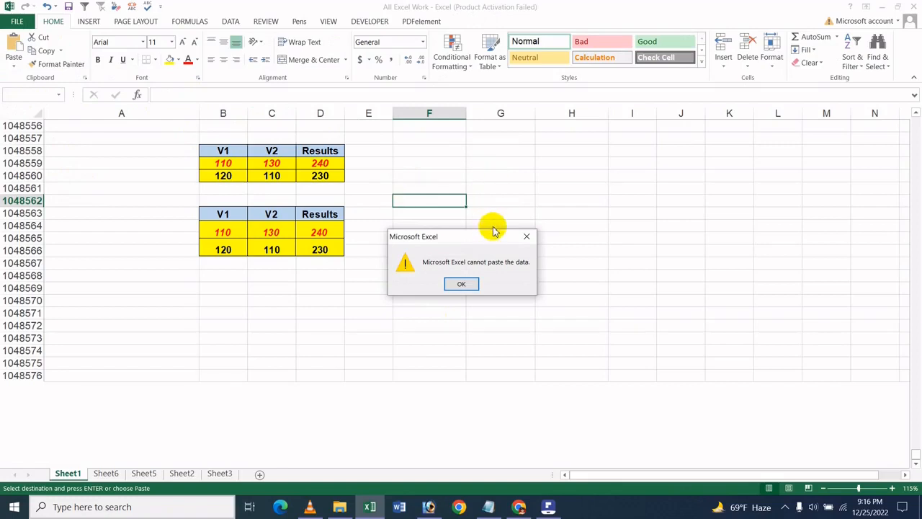
pyautogui.click(527, 236)
# - Copy the table in B1048558:D1048560 again and paste it as a plain picture at cell F1048558
pyautogui.moveTo(242, 139); pyautogui.dragTo(329, 180)
pyautogui.hotkey('ctrl', 'c')
pyautogui.click(468, 150)
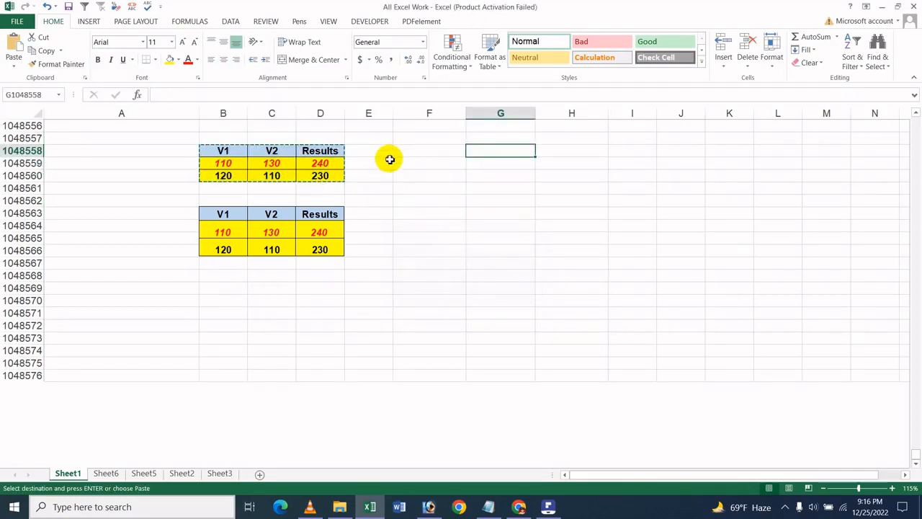
pyautogui.click(389, 160)
pyautogui.click(415, 154)
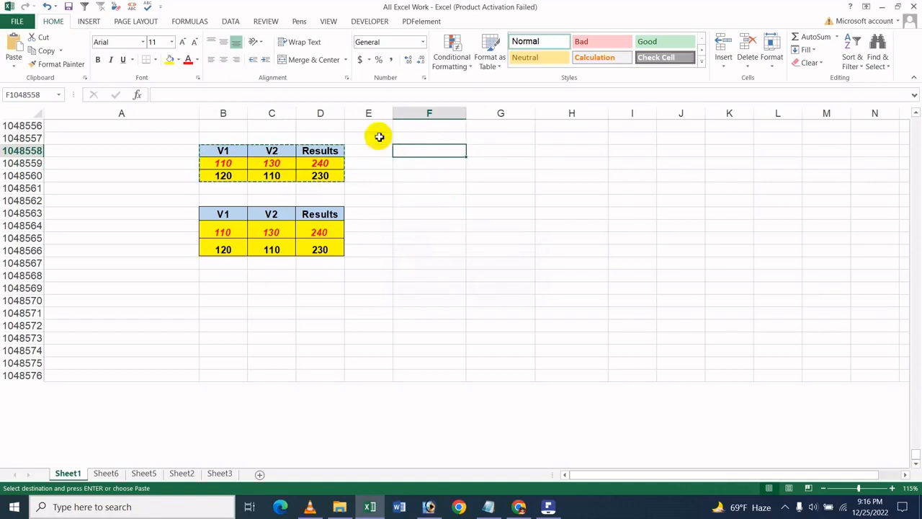
pyautogui.click(9, 61)
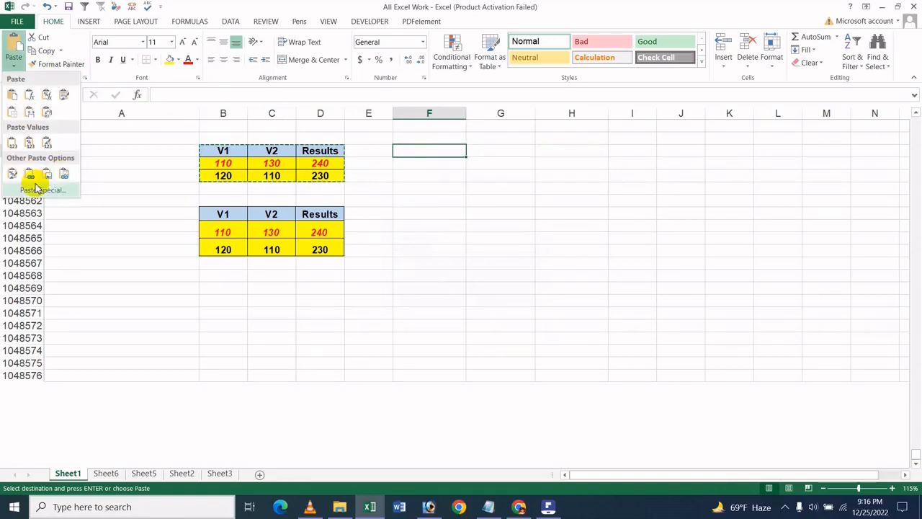
pyautogui.click(47, 174)
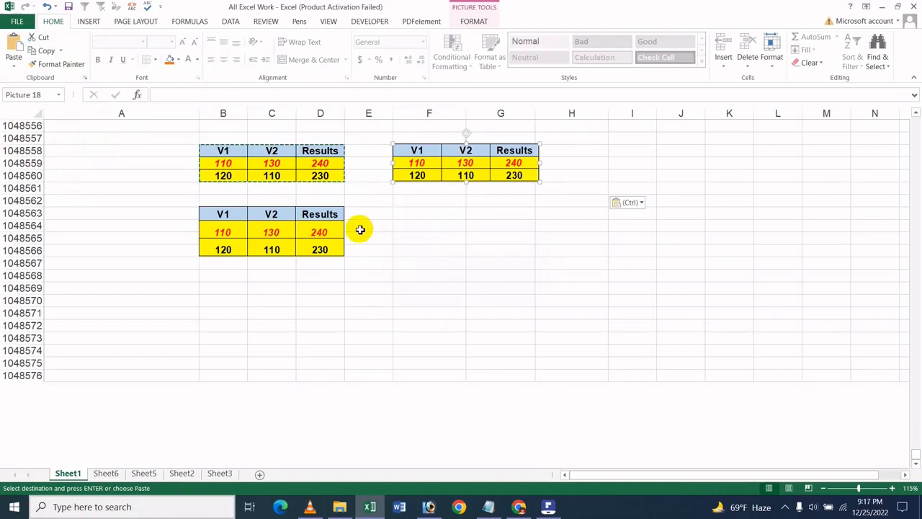
# - Compare the linked picture below the table with the plain picture beside it, checking each one's formula reference and picture formatting options
pyautogui.click(355, 262)
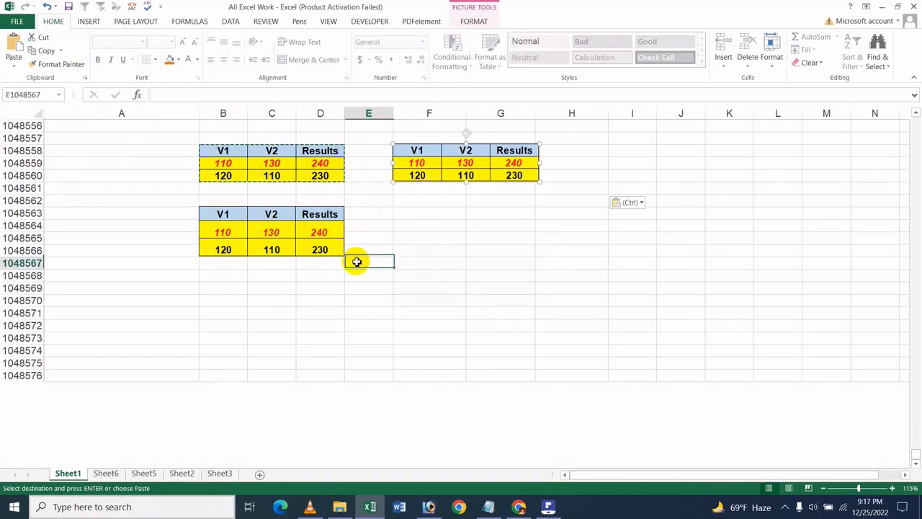
pyautogui.click(325, 223)
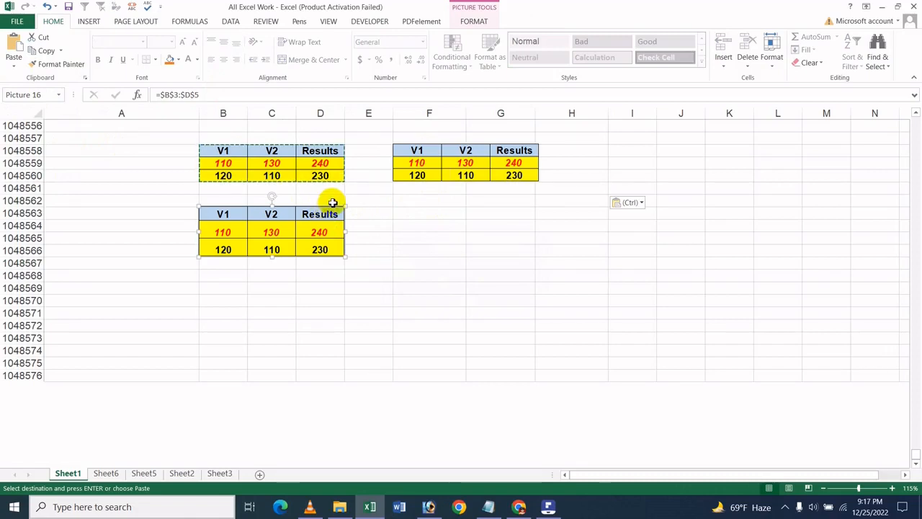
pyautogui.click(438, 177)
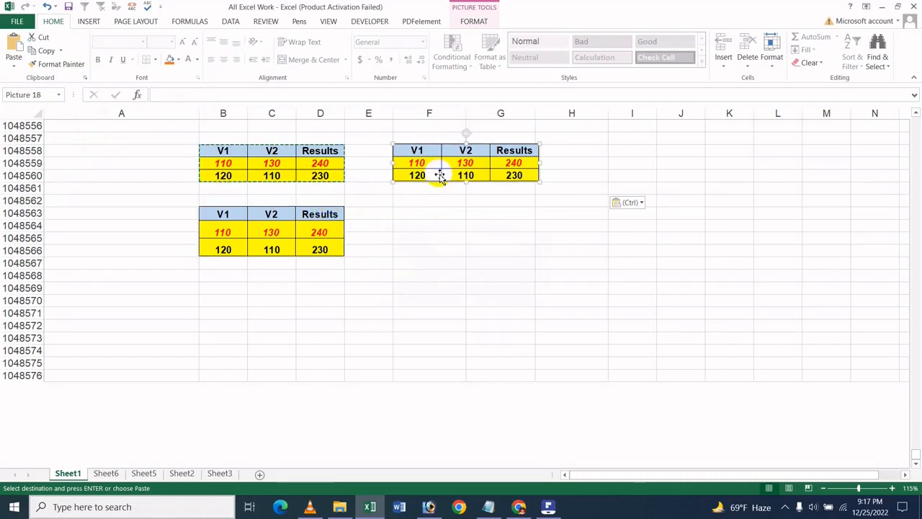
pyautogui.click(461, 24)
pyautogui.click(275, 255)
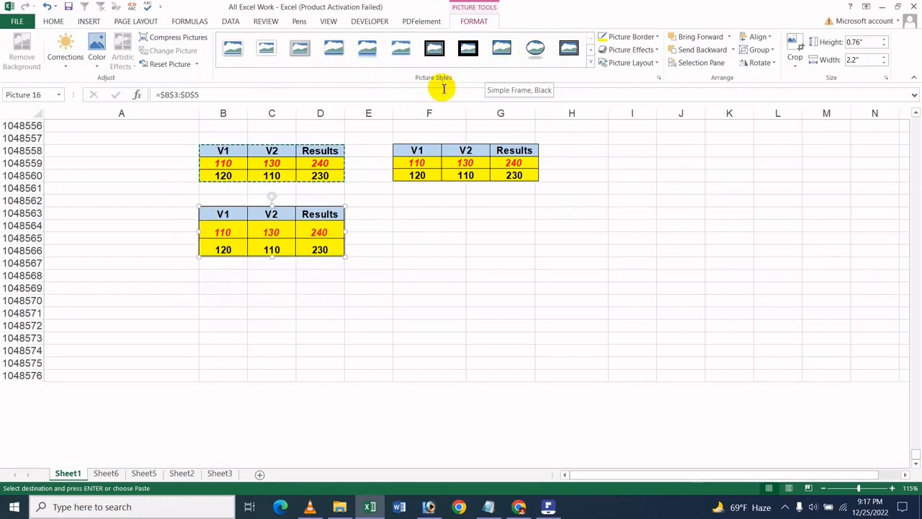
pyautogui.click(456, 156)
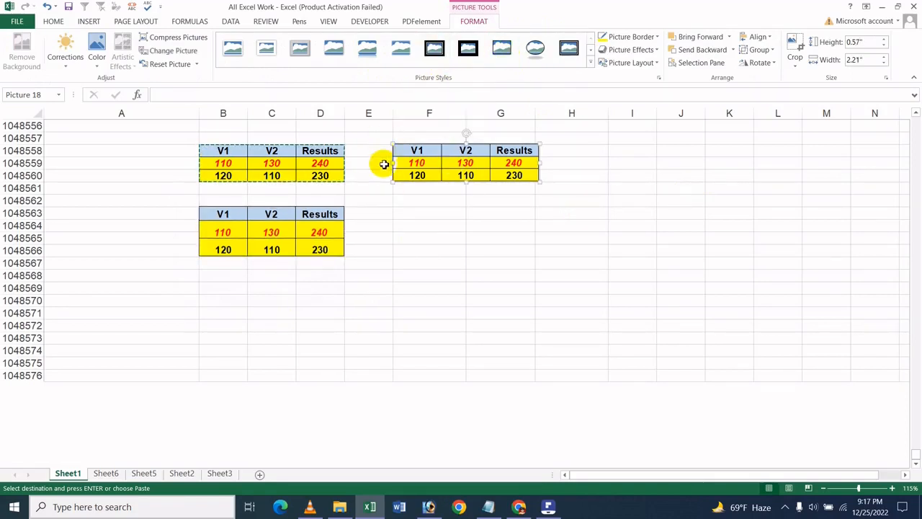
pyautogui.click(283, 242)
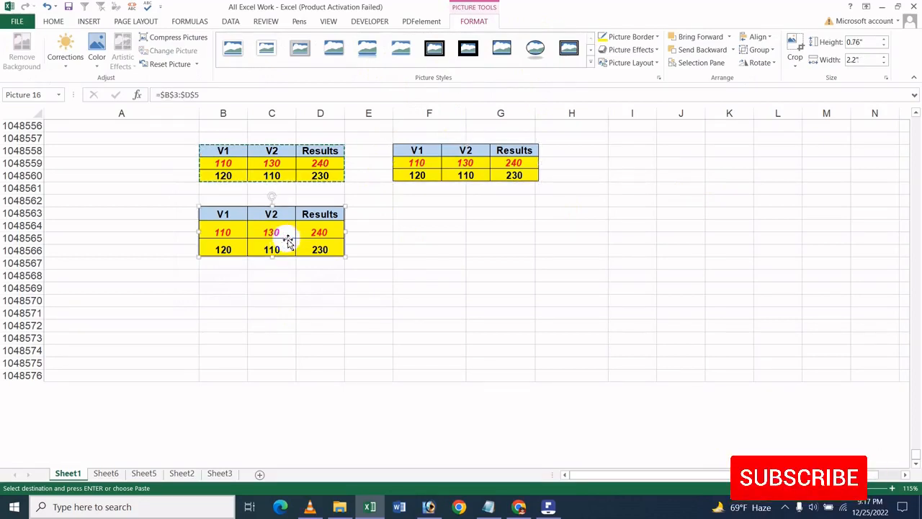
pyautogui.click(466, 175)
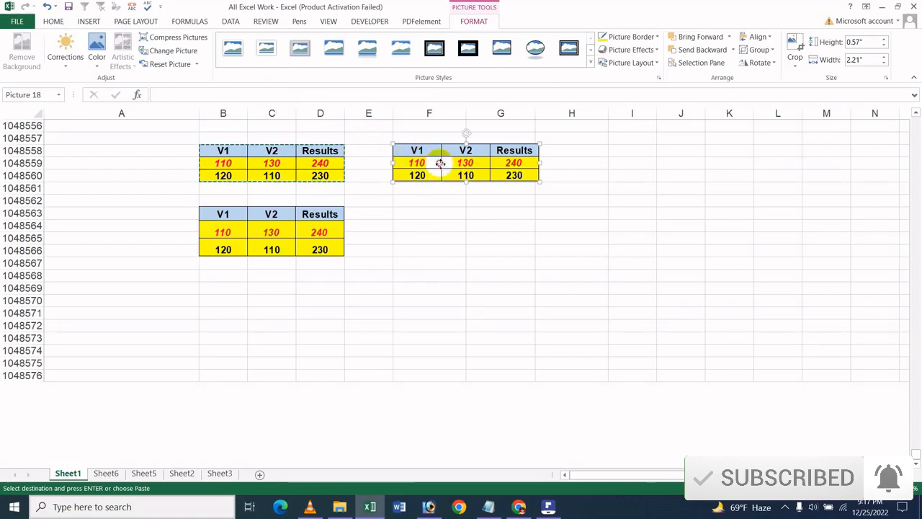
pyautogui.click(304, 94)
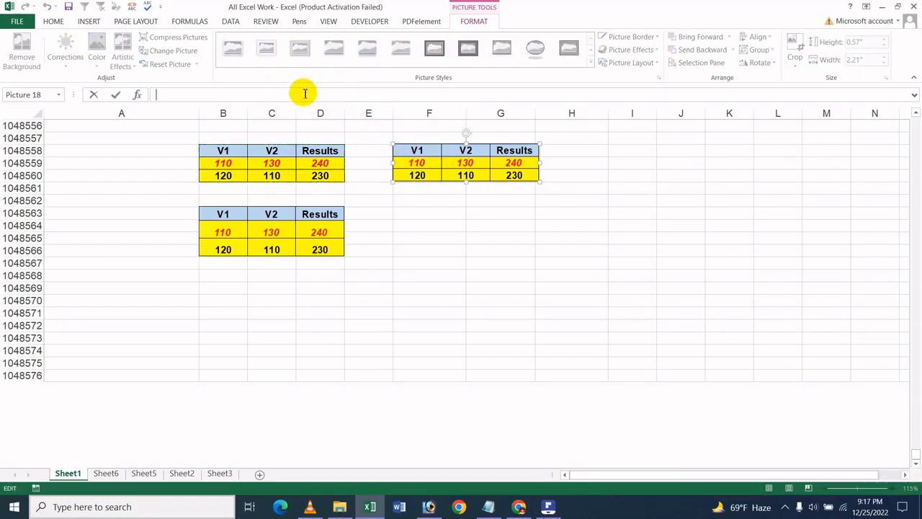
pyautogui.click(255, 242)
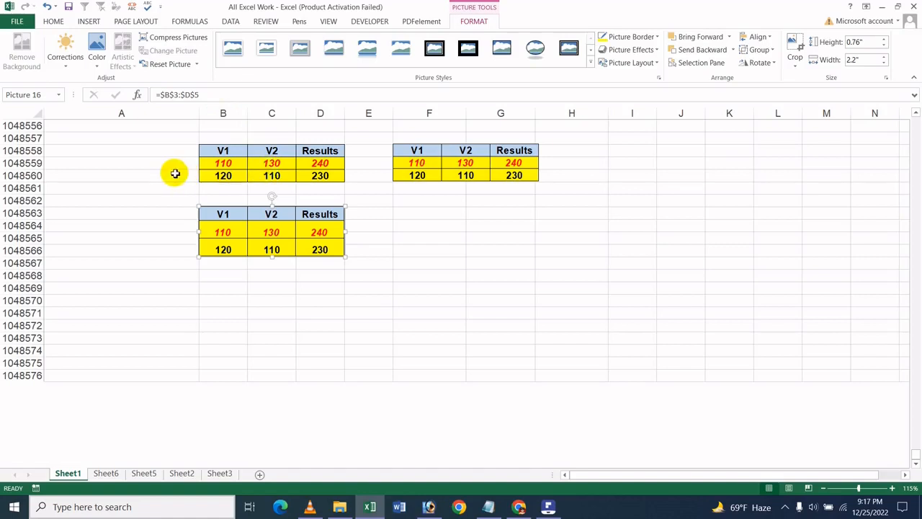
# - Follow the linked picture to its source range B3:D5, view the source table, and return to the pasted tables at the sheet's end
pyautogui.doubleClick(301, 214)
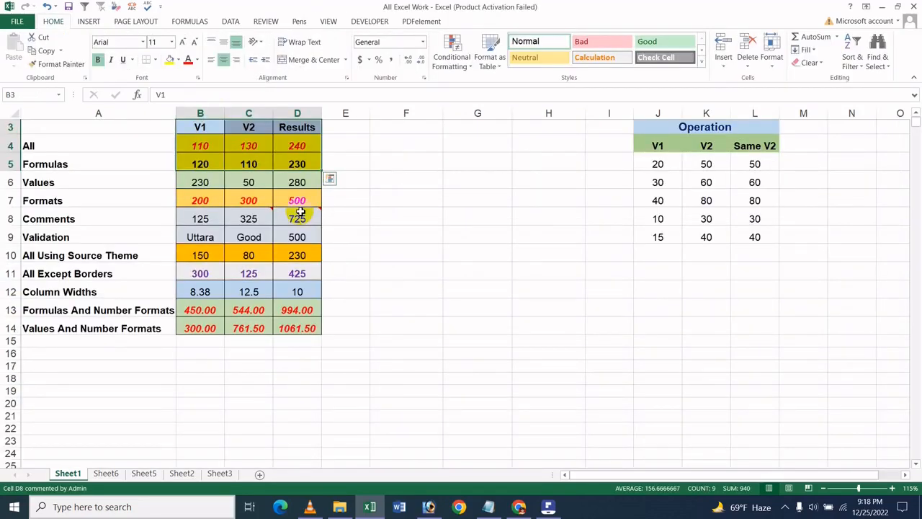
pyautogui.scroll(1, 301, 214)
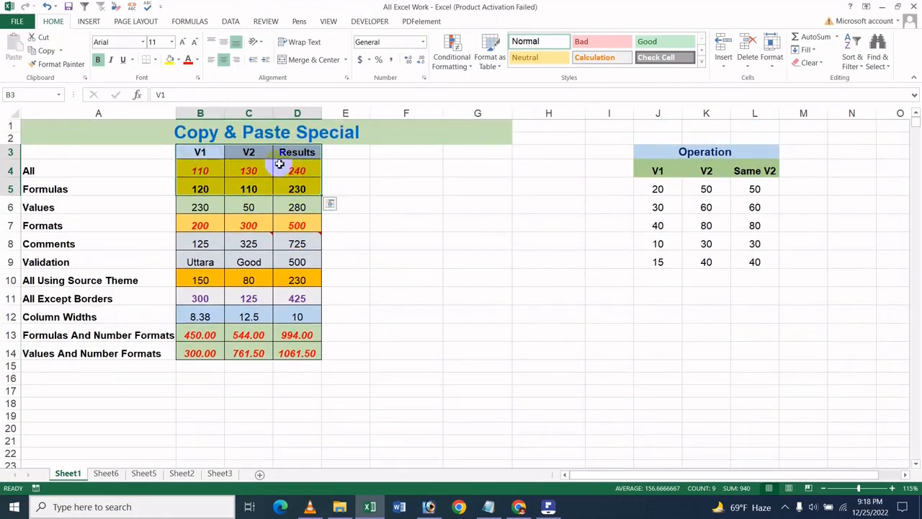
pyautogui.scroll(-7, 257, 162)
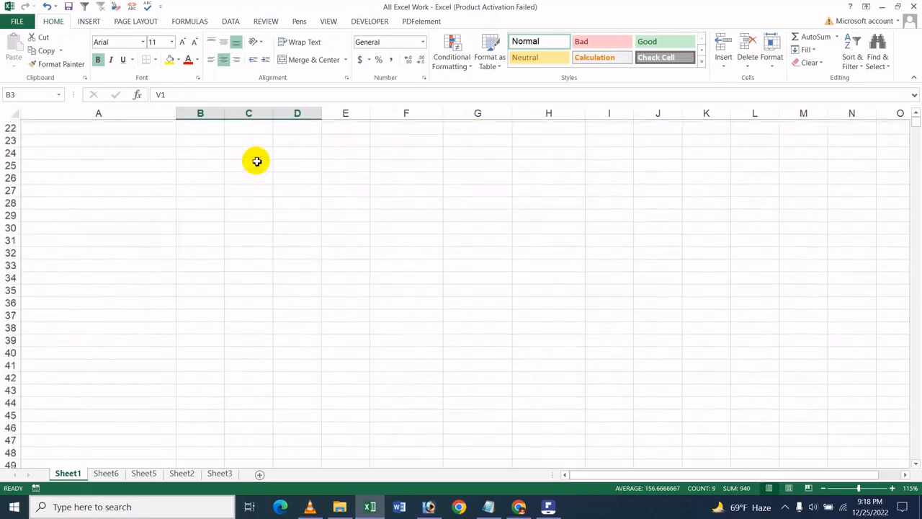
pyautogui.click(256, 161)
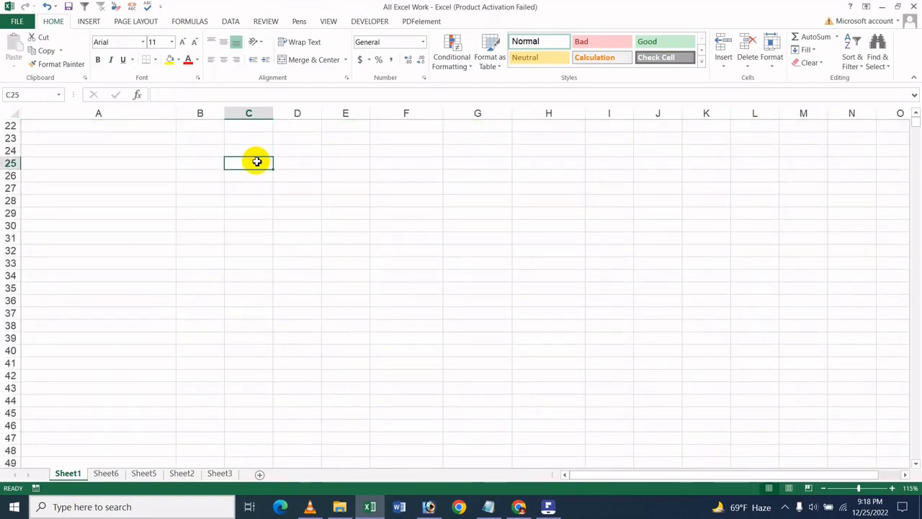
pyautogui.hotkey('ctrl', 'Down')
pyautogui.scroll(-9, 277, 237)
pyautogui.scroll(2, 274, 243)
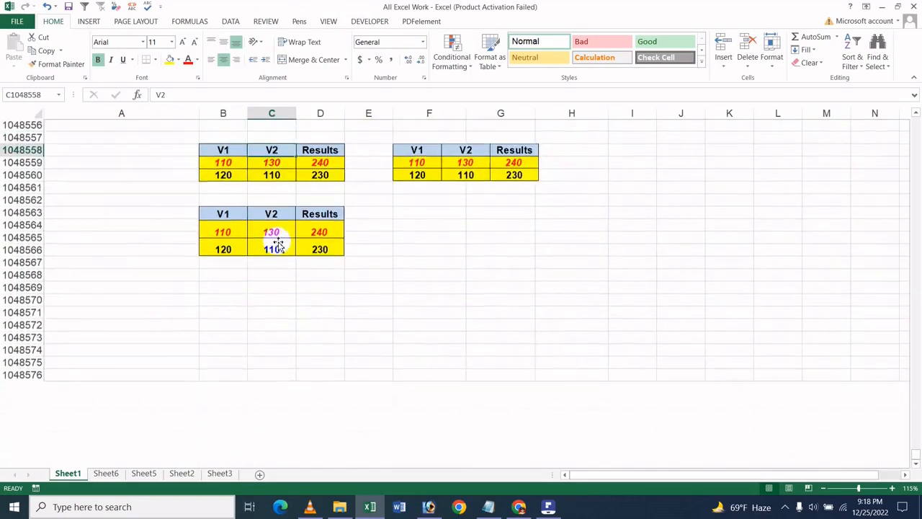
# - Check the linked picture's cell reference again and inspect the plain picture's formula content for a reference
pyautogui.click(271, 240)
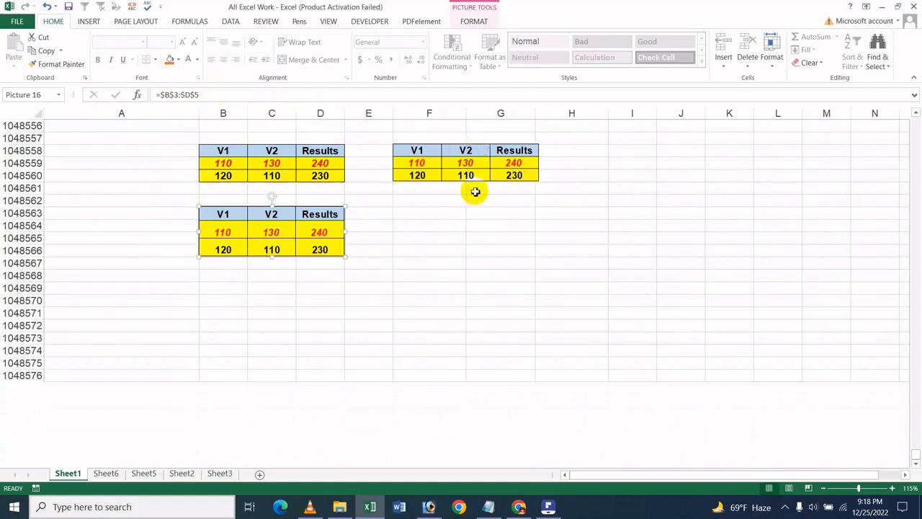
pyautogui.click(514, 214)
pyautogui.click(493, 177)
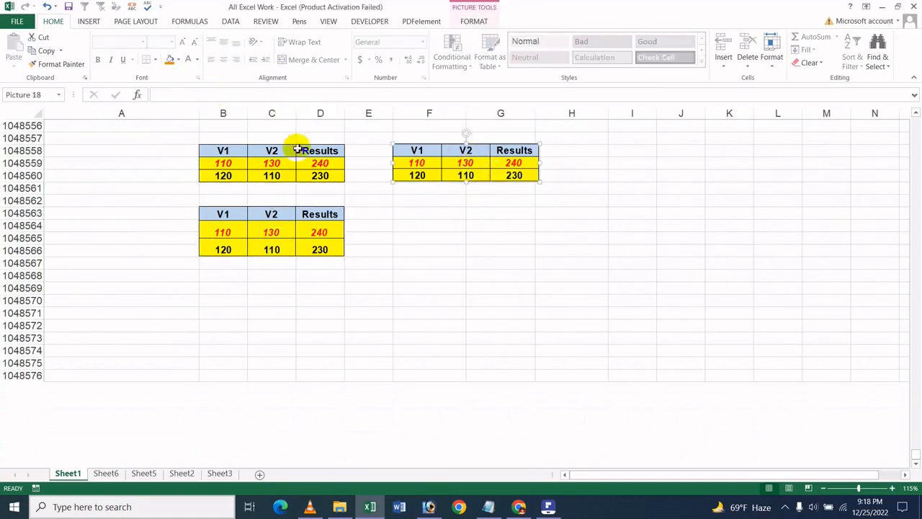
pyautogui.doubleClick(447, 170)
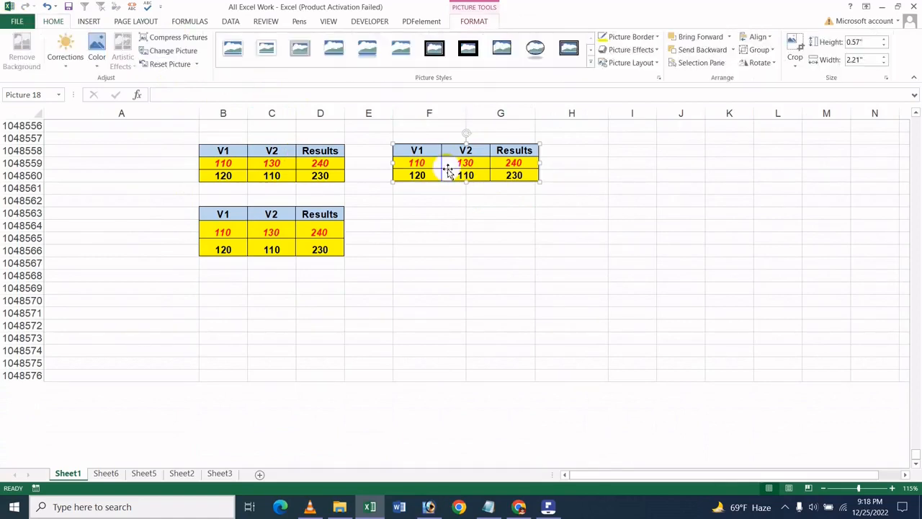
pyautogui.click(175, 91)
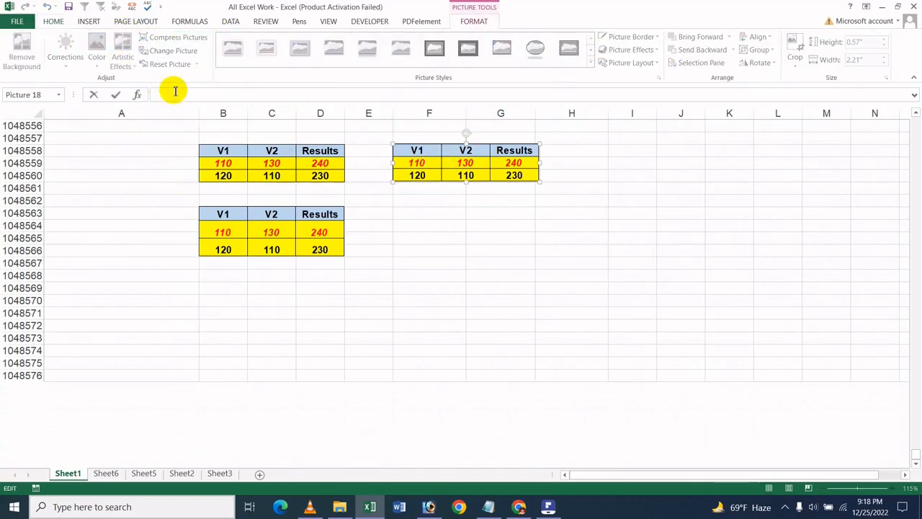
pyautogui.click(382, 214)
# - Move the plain picture about one row down and slightly right, and shift the linked picture slightly right
pyautogui.moveTo(483, 166); pyautogui.dragTo(487, 178)
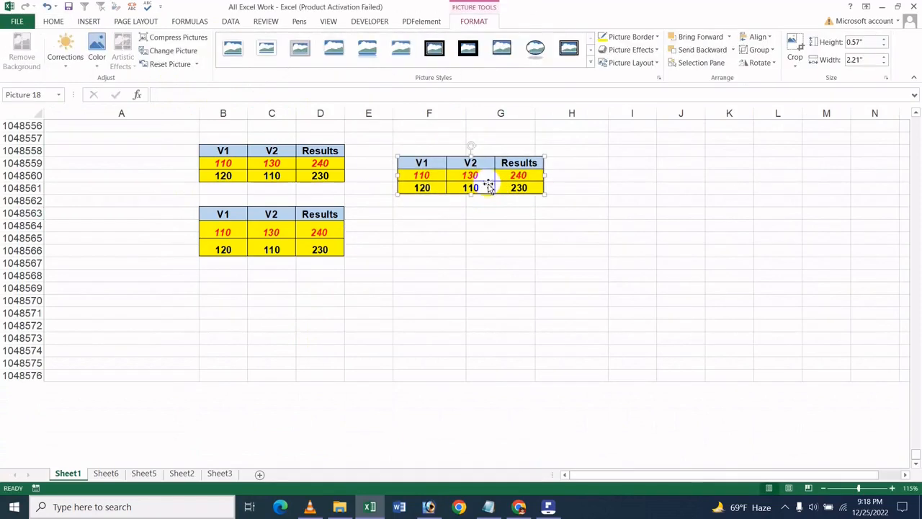
pyautogui.moveTo(319, 229); pyautogui.dragTo(322, 229)
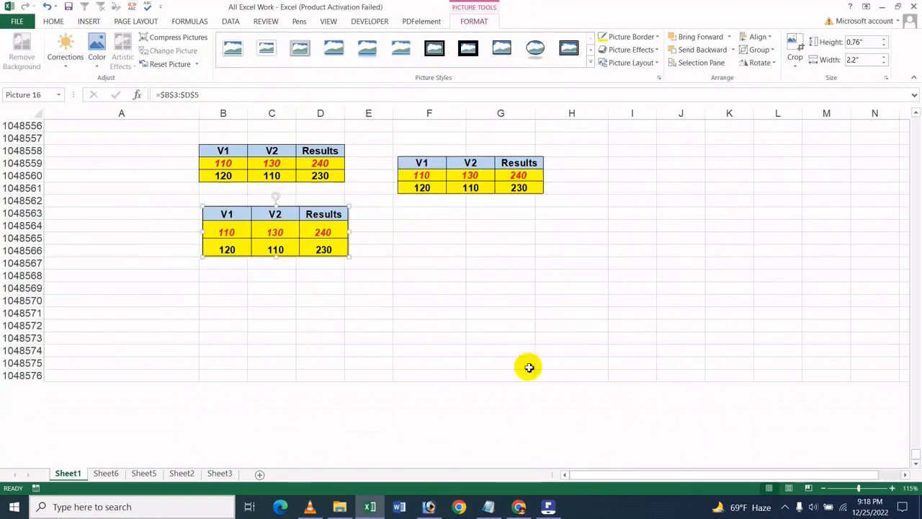
pyautogui.click(555, 508)
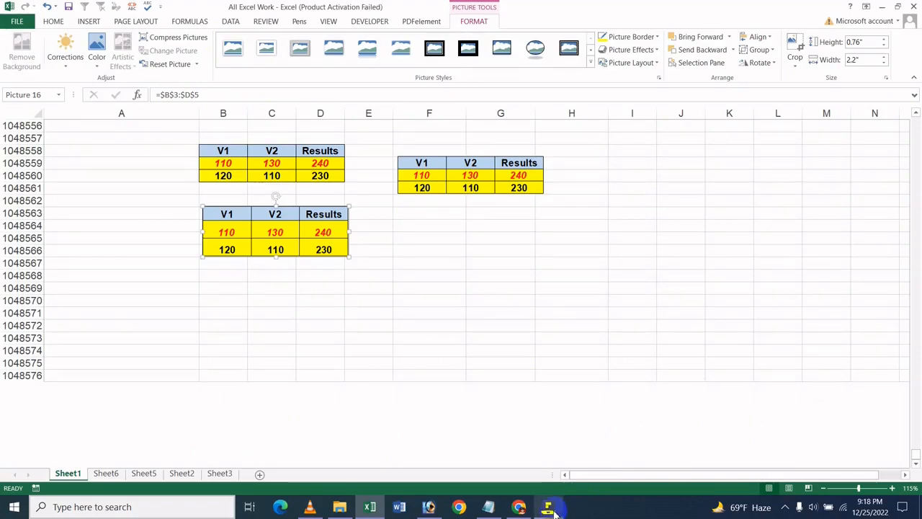